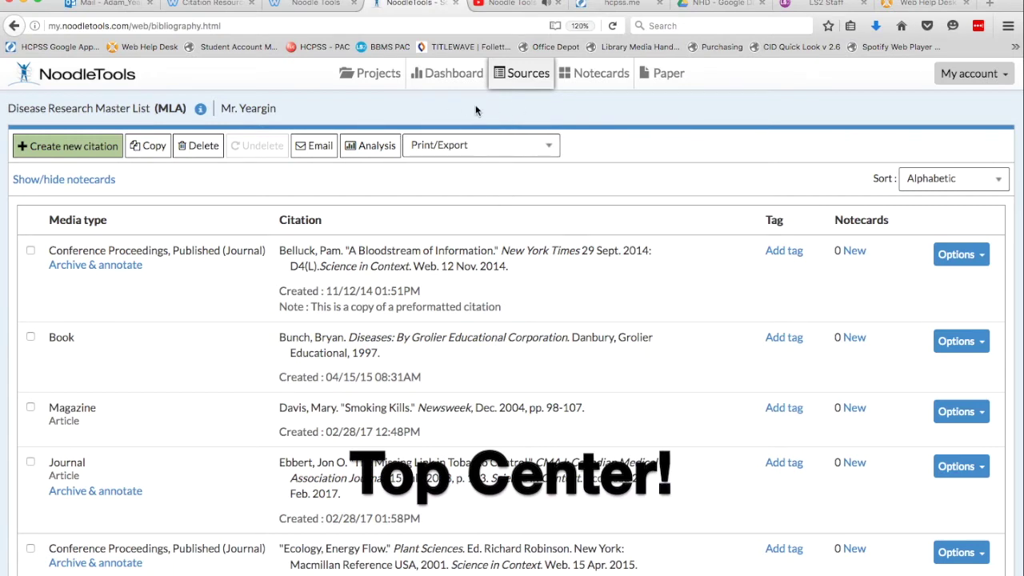
# Export the Disease Research Master List to Word and open it as a Works Cited document
pyautogui.click(476, 145)
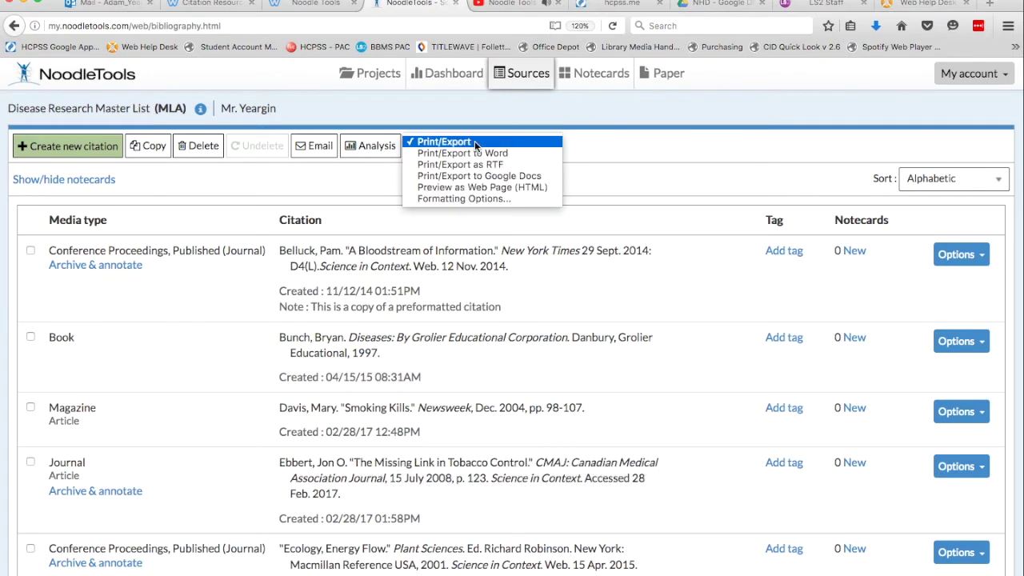
pyautogui.click(551, 152)
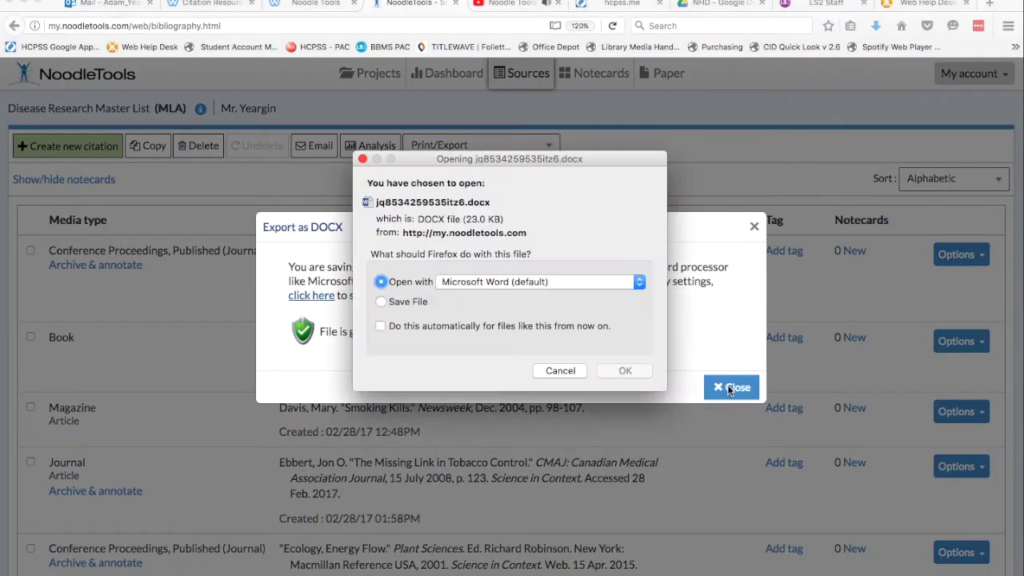
pyautogui.click(629, 371)
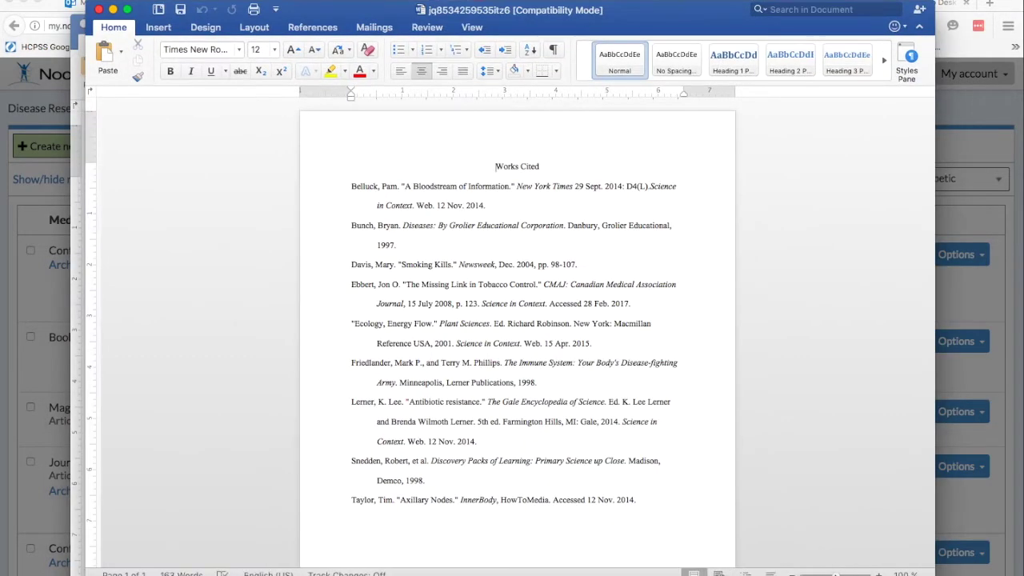
pyautogui.scroll(3, 517, 336)
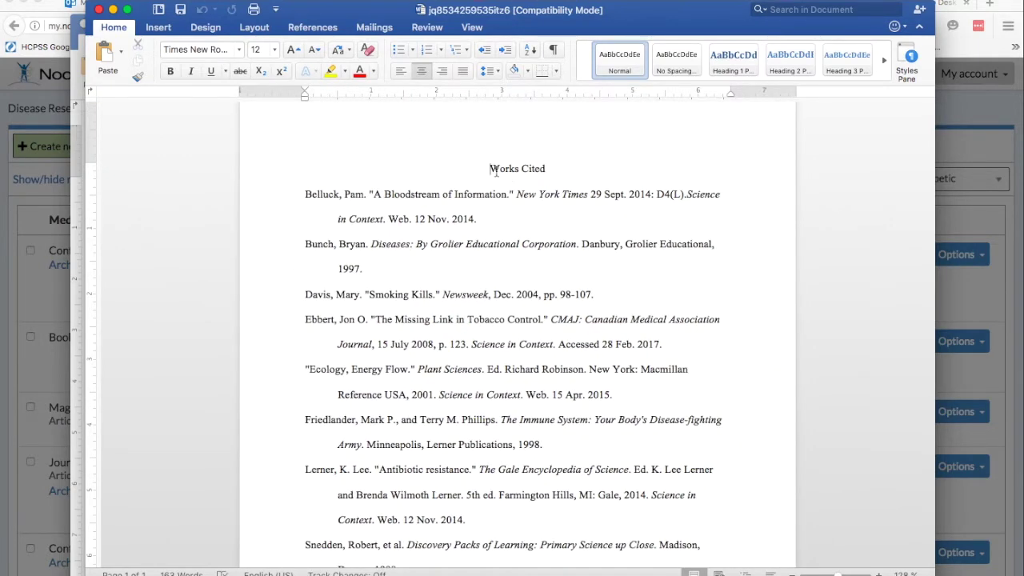
pyautogui.press('Return')
pyautogui.press('Up')
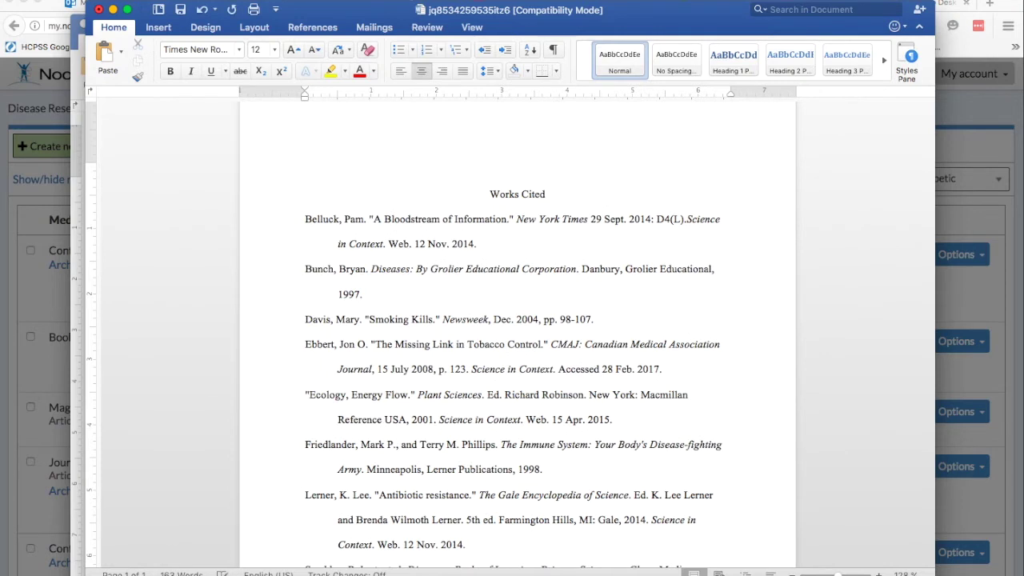
pyautogui.write('Adam Yeargin')
pyautogui.tripleClick(524, 168)
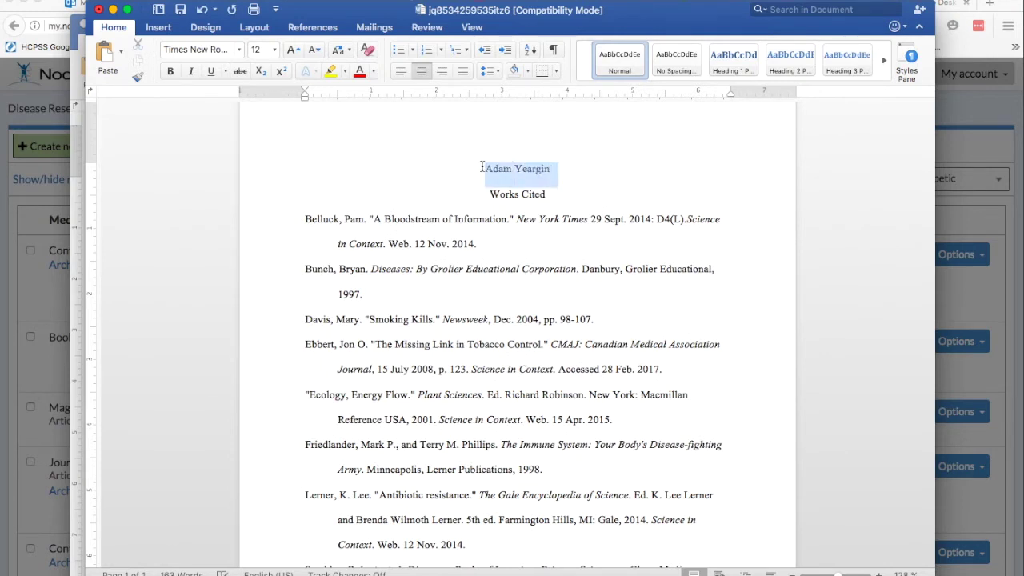
pyautogui.click(439, 72)
pyautogui.click(768, 218)
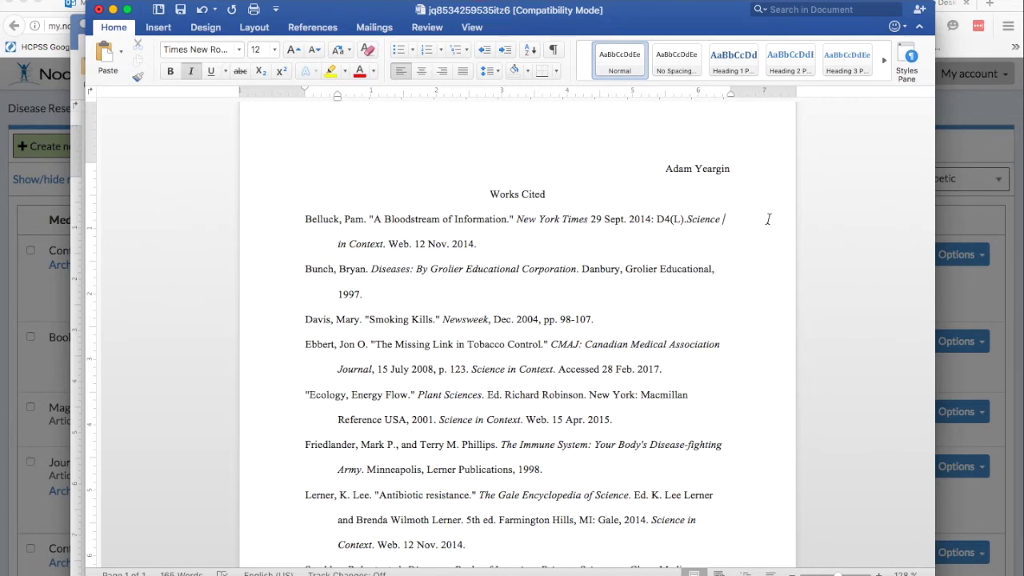
pyautogui.click(768, 218)
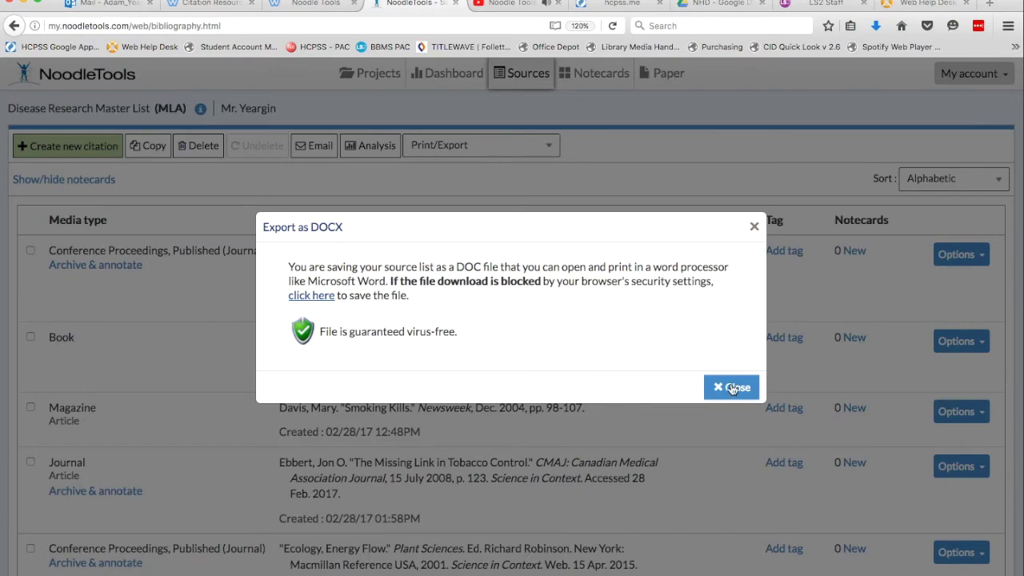
# Dismiss the Word notice, then export the source list as RTF and save the download
pyautogui.click(730, 387)
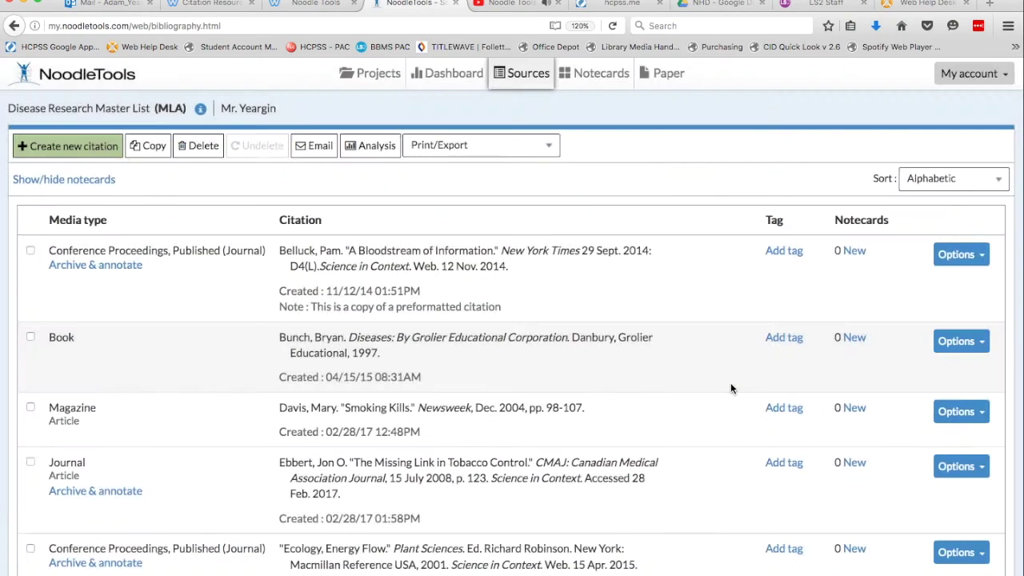
pyautogui.click(548, 146)
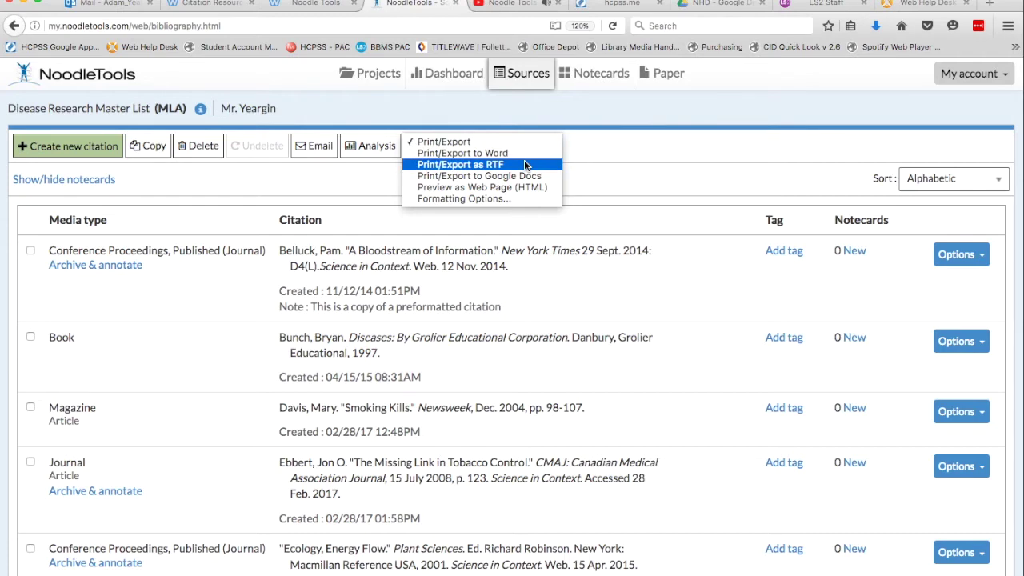
pyautogui.click(524, 162)
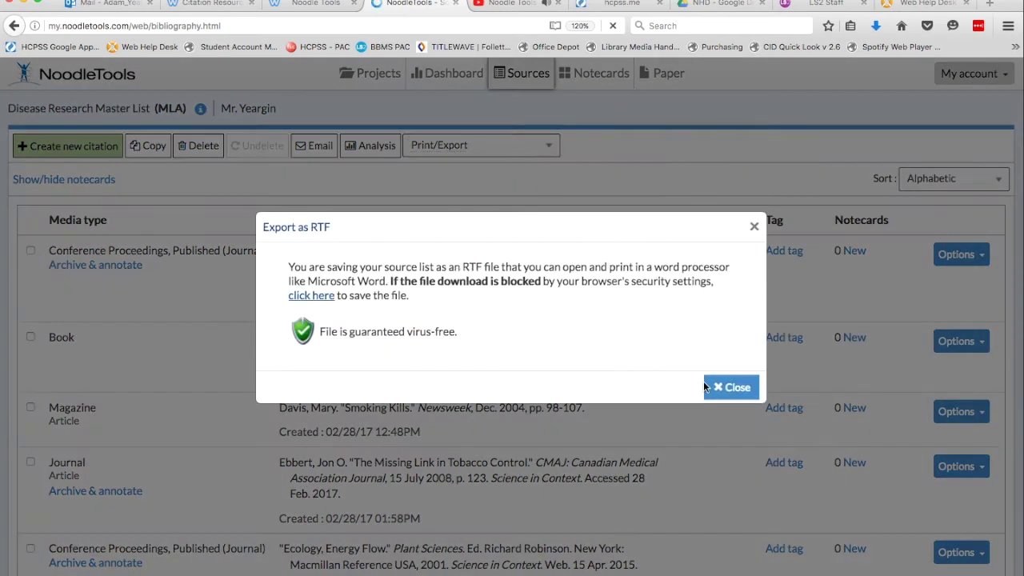
pyautogui.click(615, 368)
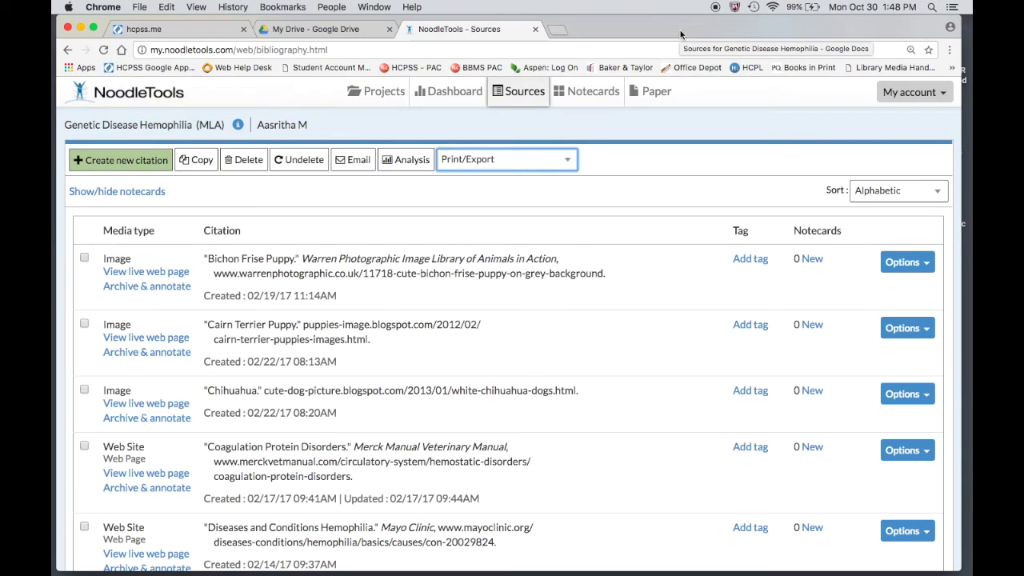
# Open and close the Hemophilia list's export options without choosing, then switch to Google Drive
pyautogui.click(565, 159)
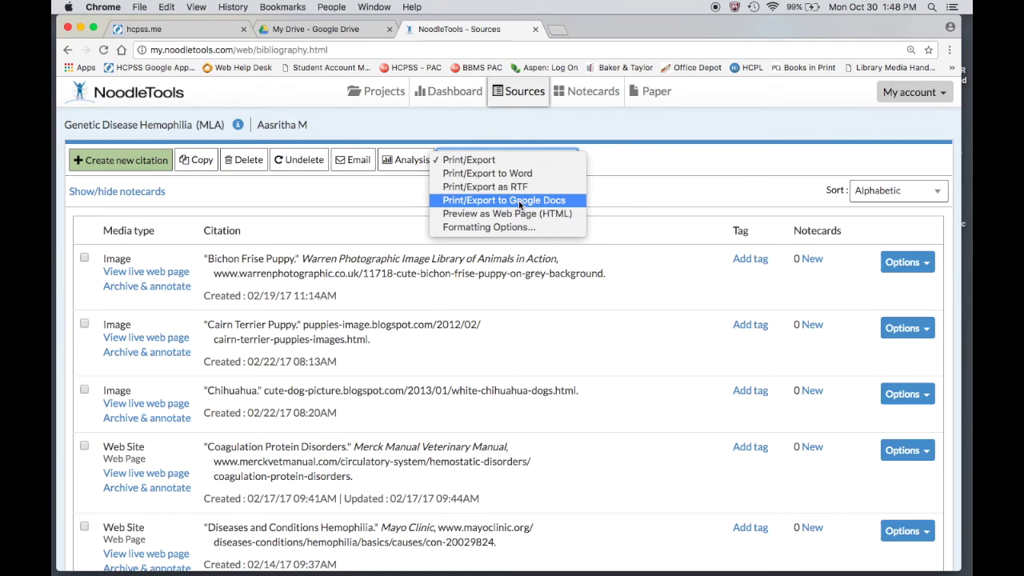
pyautogui.click(507, 30)
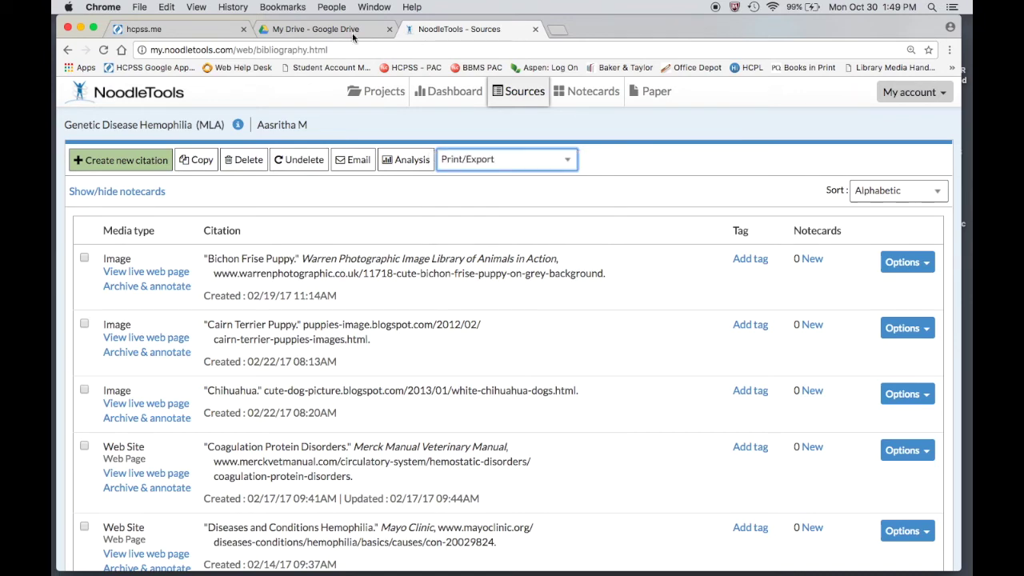
pyautogui.click(308, 31)
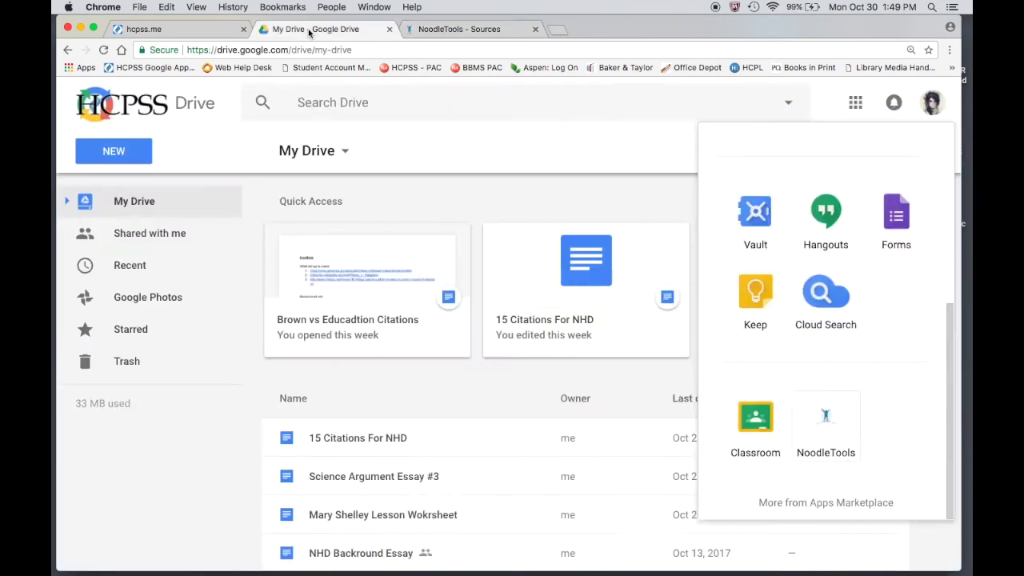
# Look for NoodleTools in the Google apps menu, then return to the NoodleTools export options
pyautogui.click(864, 105)
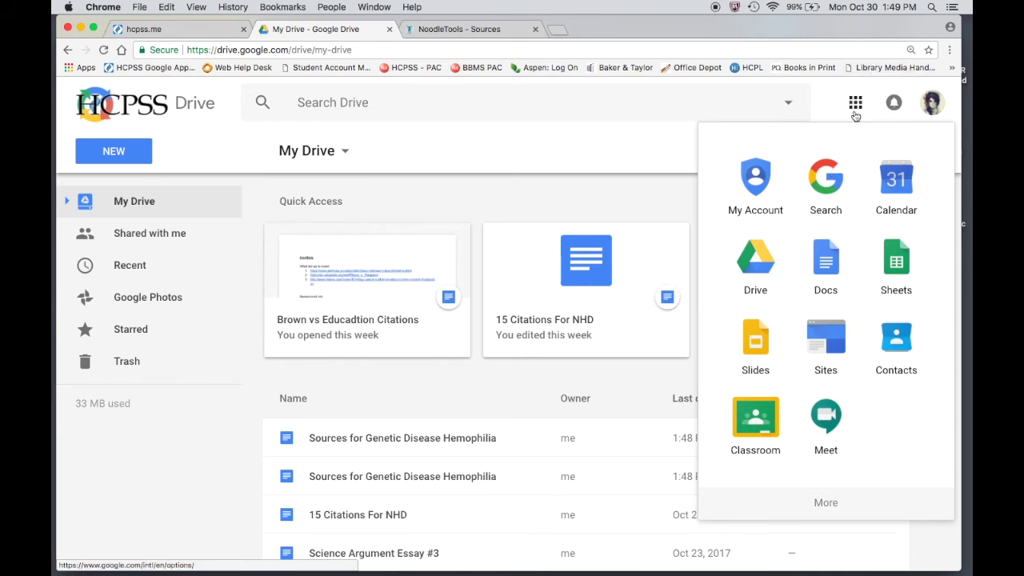
pyautogui.scroll(-1, 805, 299)
pyautogui.scroll(-2, 805, 299)
pyautogui.scroll(-2, 805, 299)
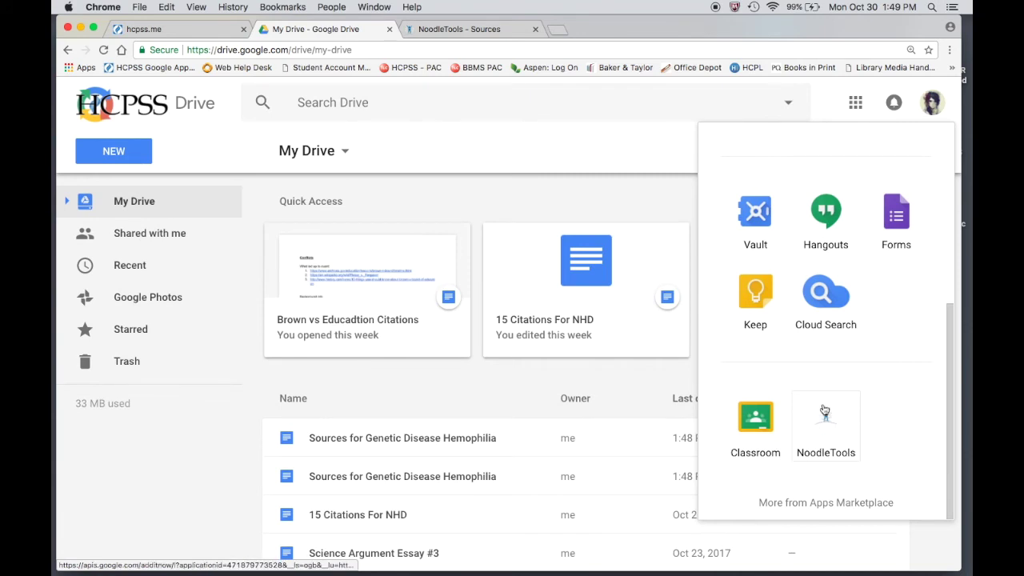
pyautogui.click(476, 32)
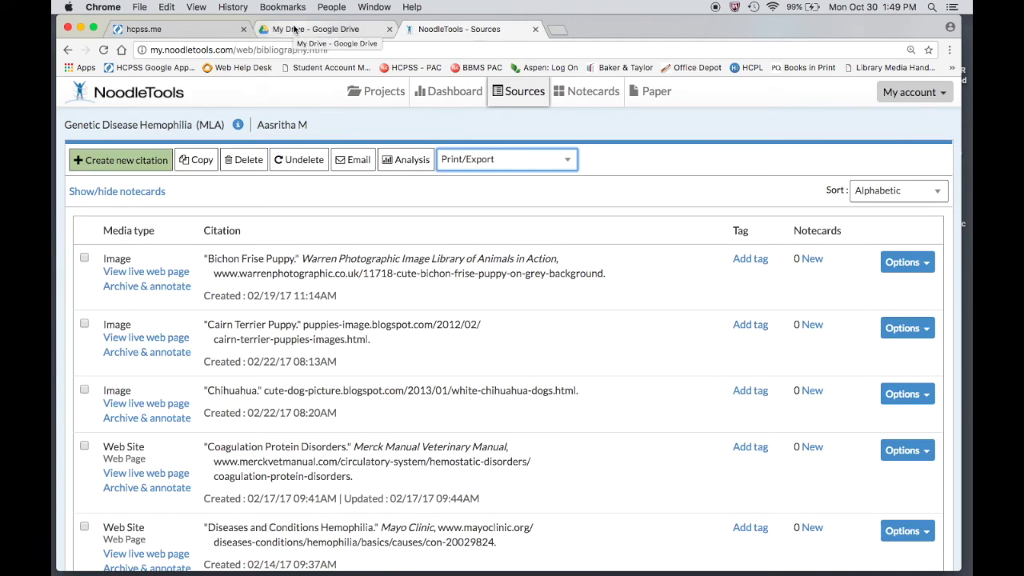
pyautogui.click(525, 160)
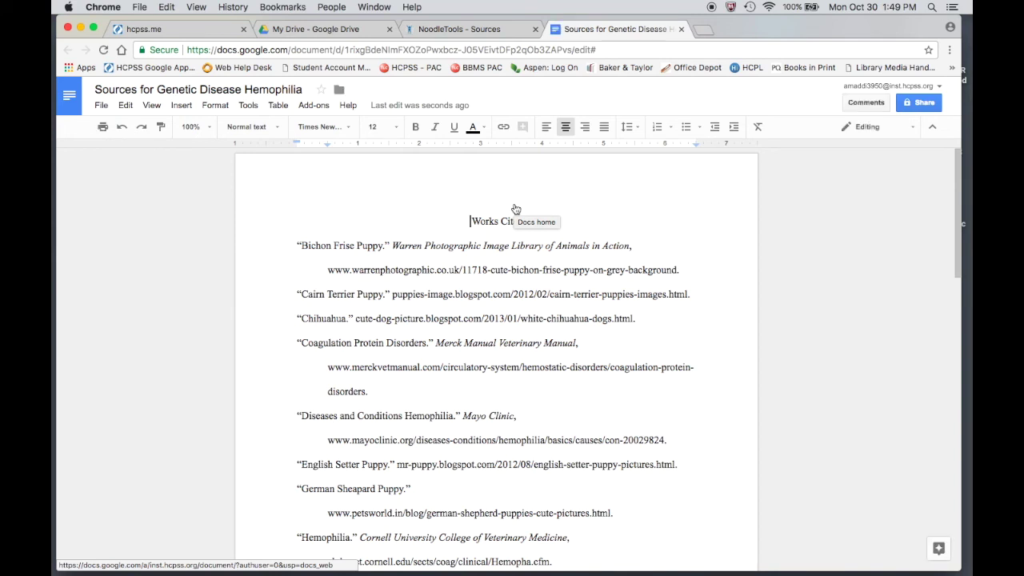
pyautogui.press('Return')
pyautogui.press('Up')
pyautogui.write('A')
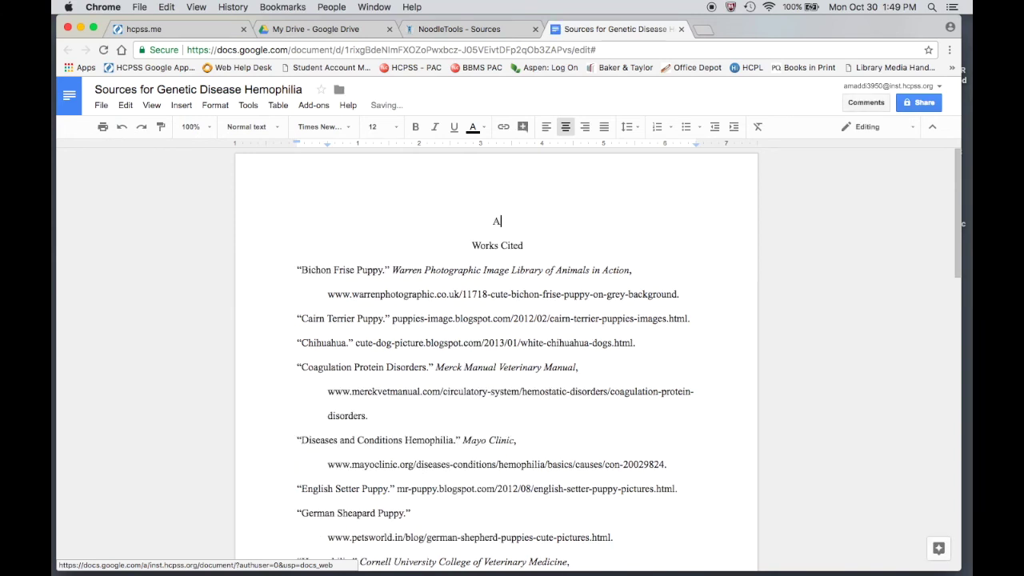
pyautogui.write('dam Yeargin')
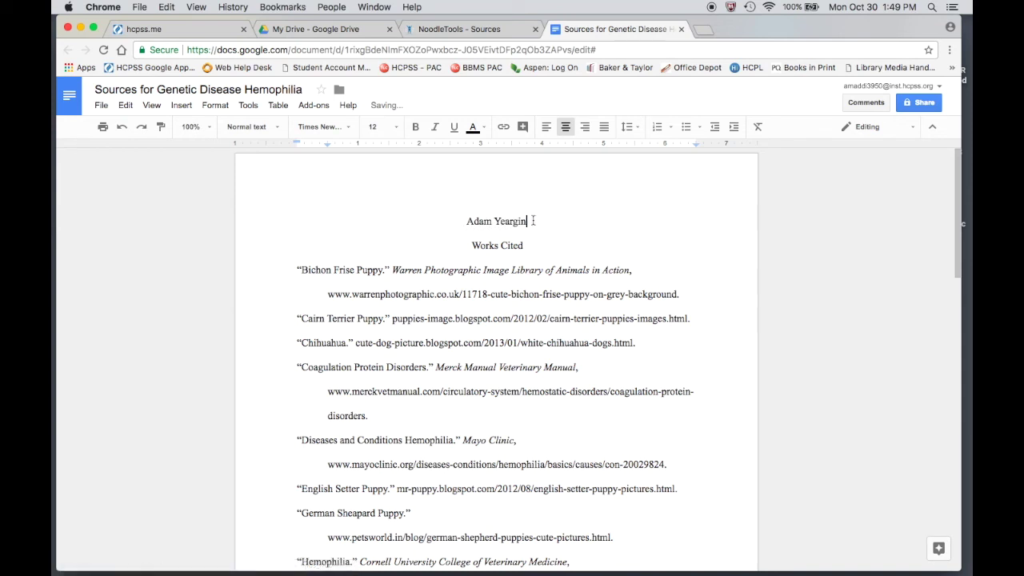
pyautogui.moveTo(528, 221); pyautogui.dragTo(468, 222)
pyautogui.click(584, 126)
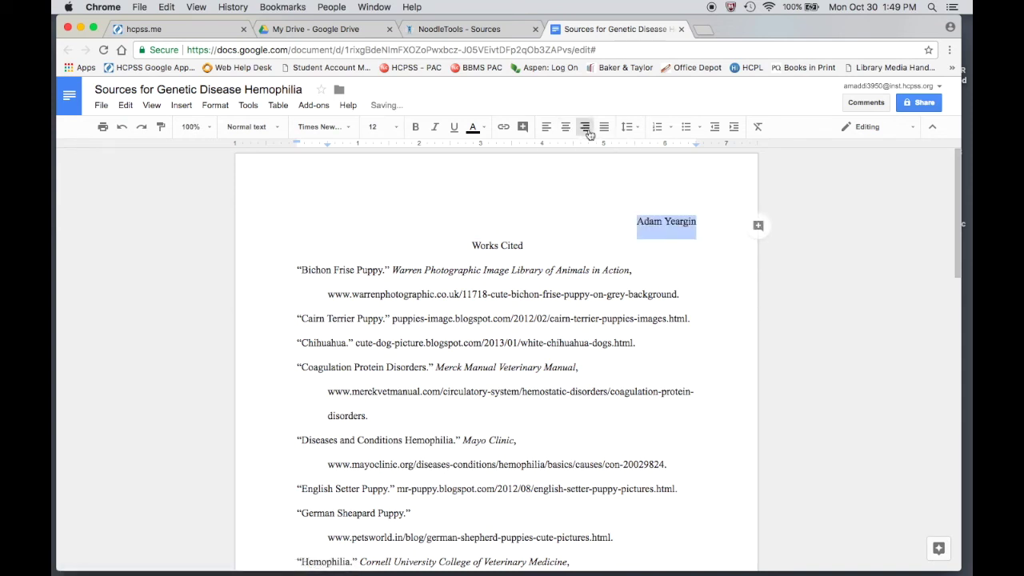
pyautogui.click(691, 227)
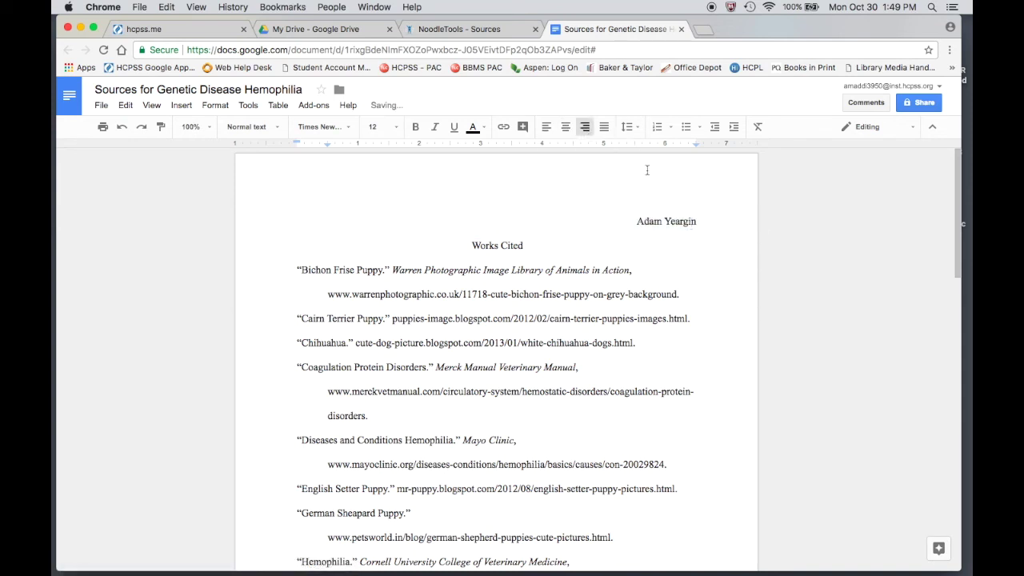
# Show the Print/Export choices for the Genetic Disease Hemophilia sources in NoodleTools
pyautogui.click(464, 30)
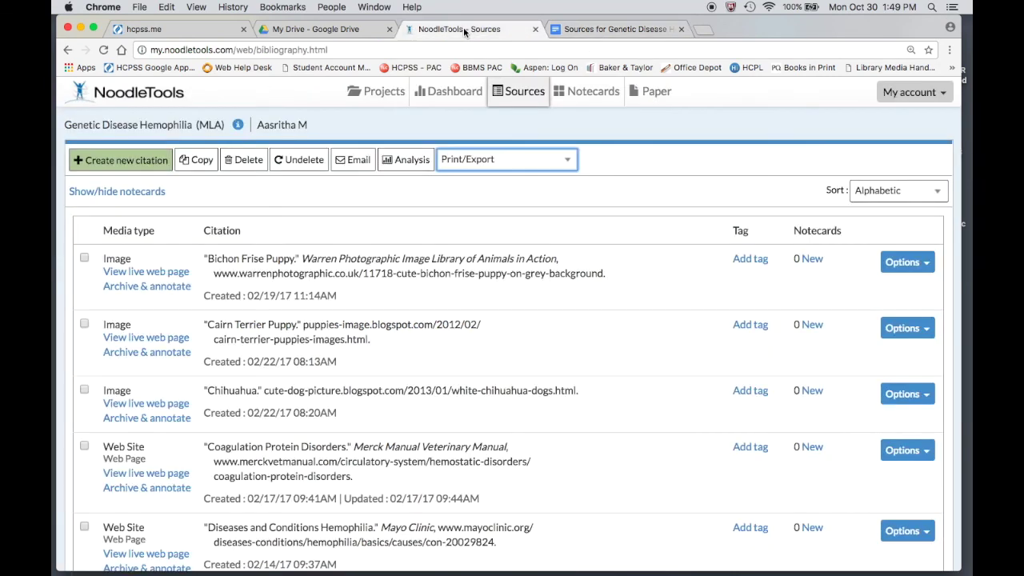
pyautogui.click(503, 162)
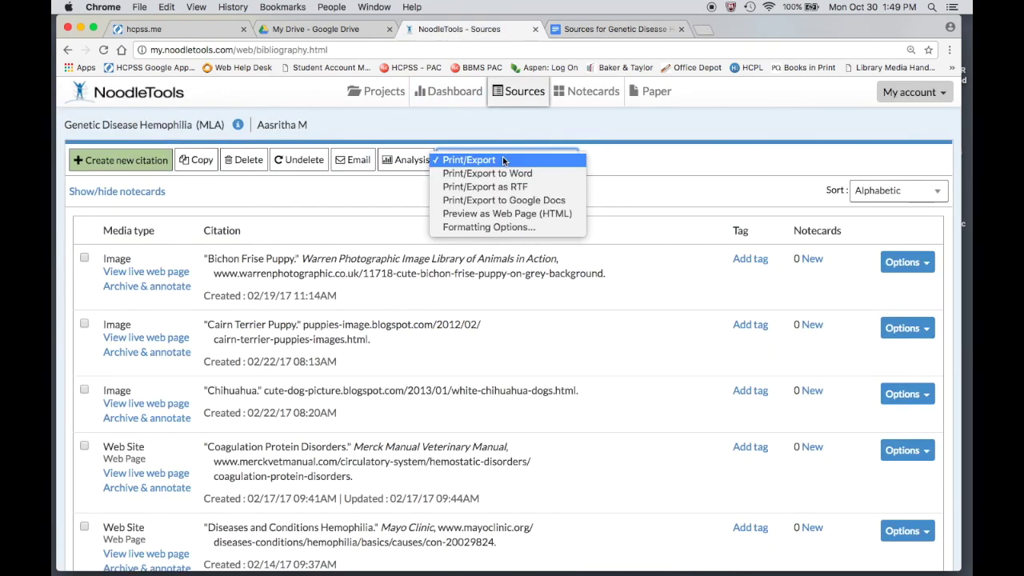